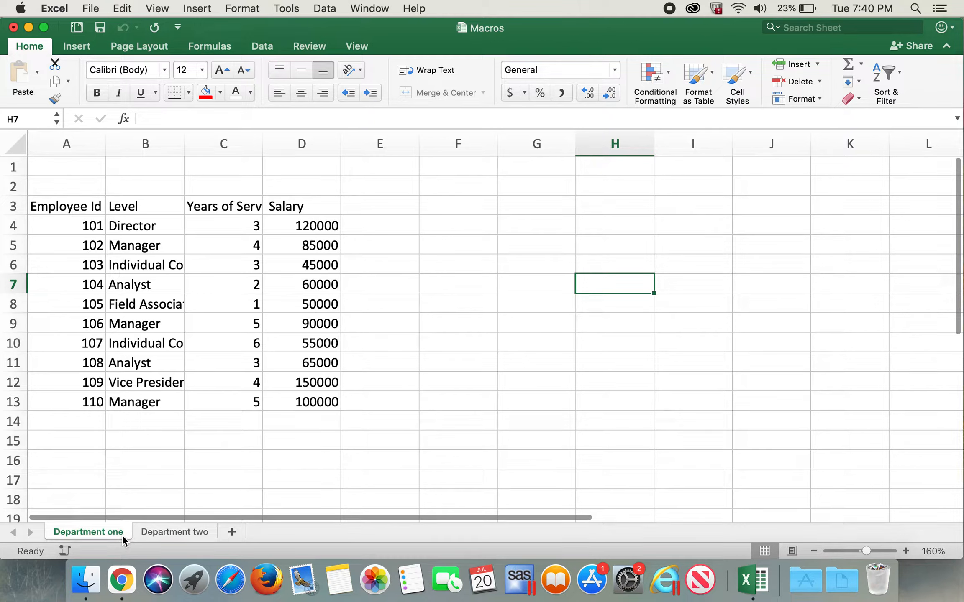
Start recording a macro named Monthly_report, stored in This Workbook, from the Department one sheet
left_click(159, 534)
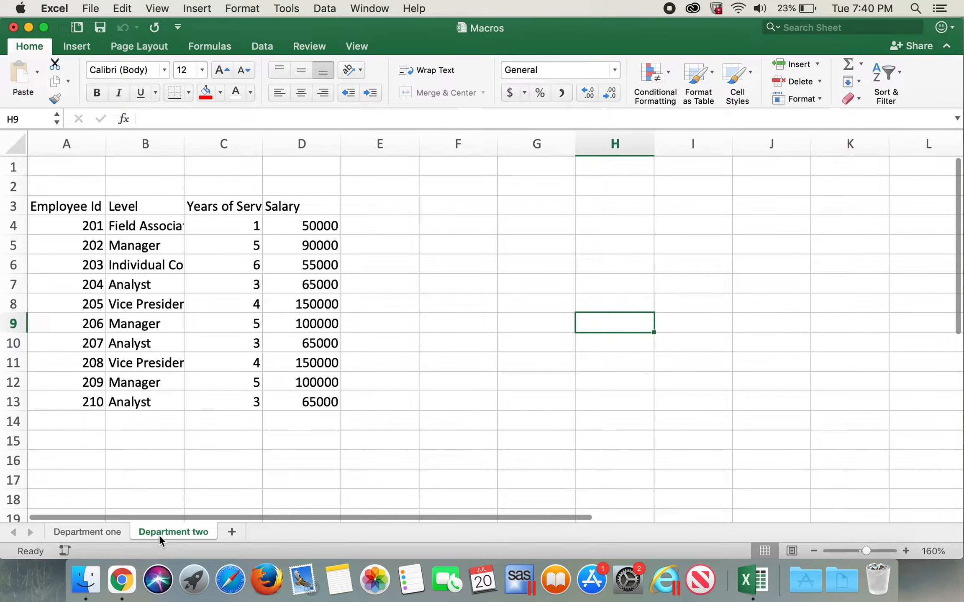
left_click(116, 531)
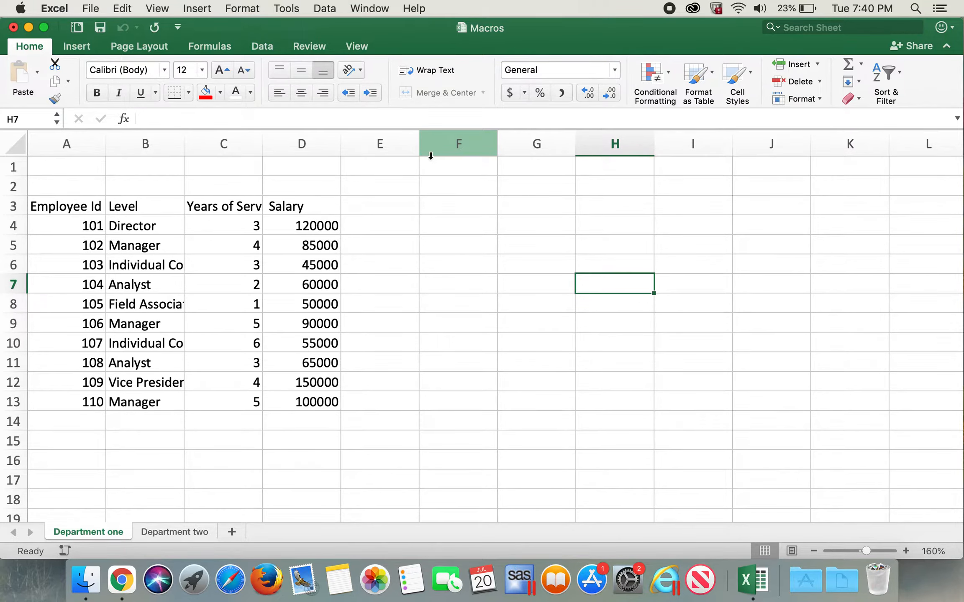
left_click(363, 48)
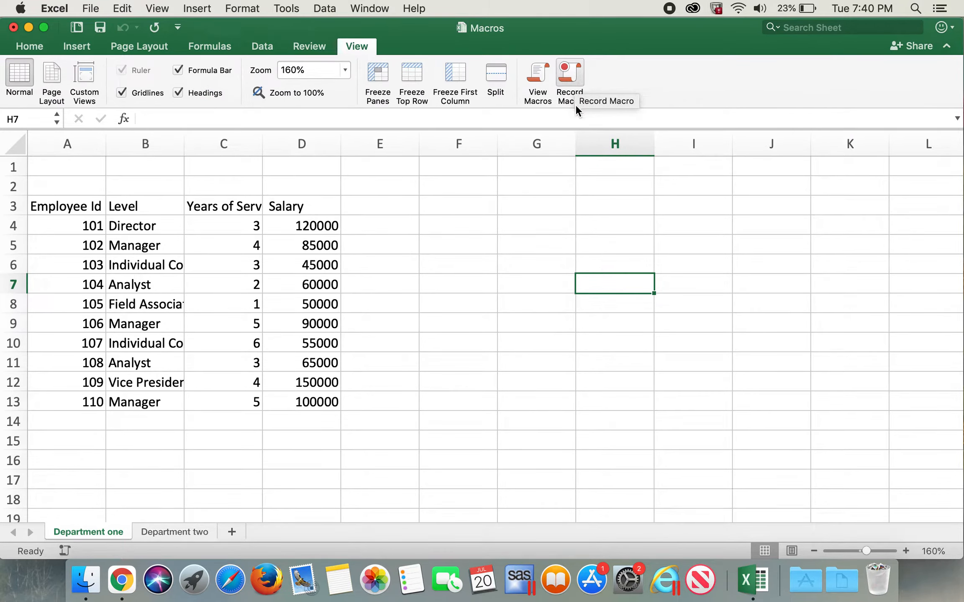
left_click(573, 78)
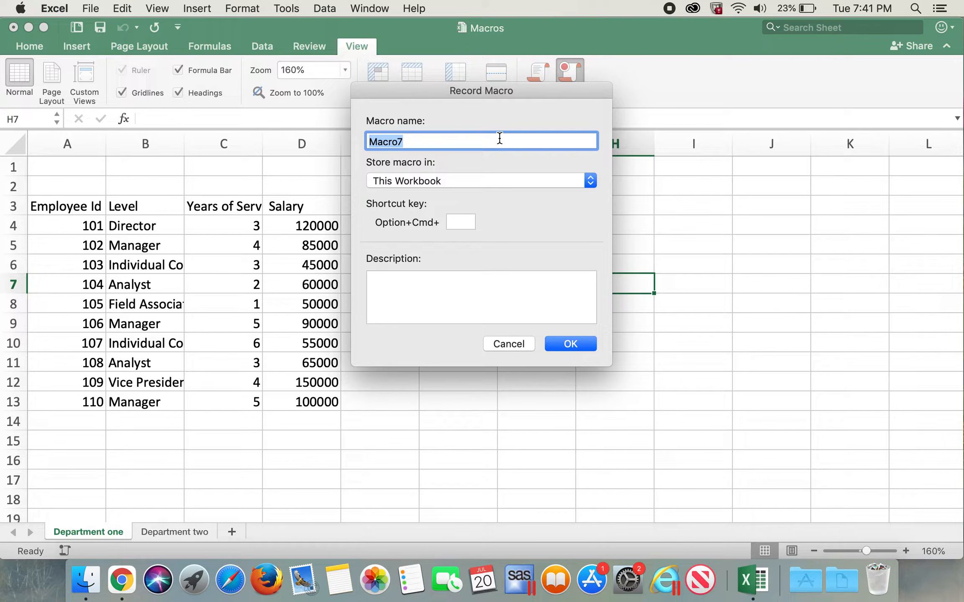
type("Monthly_report")
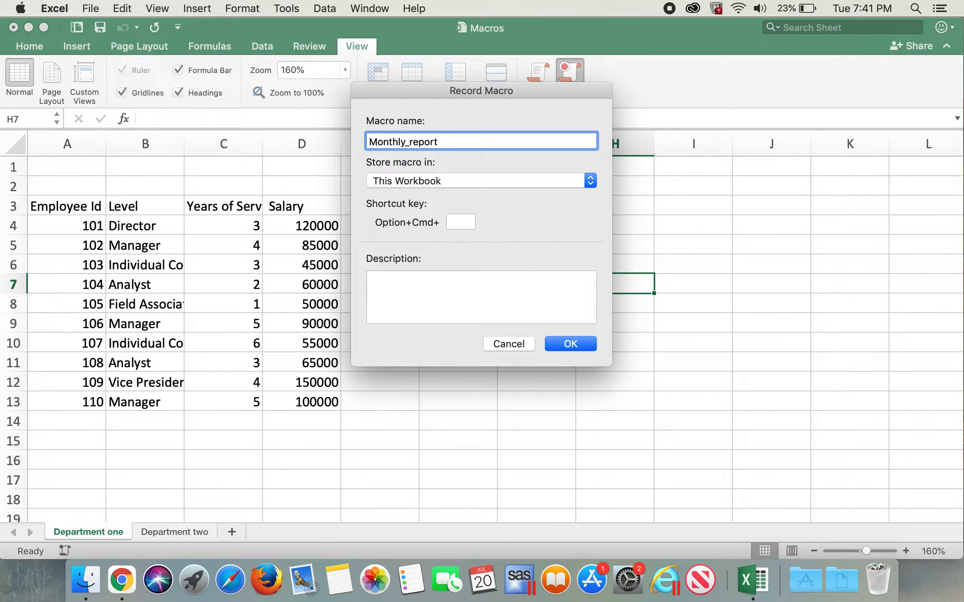
left_click(572, 345)
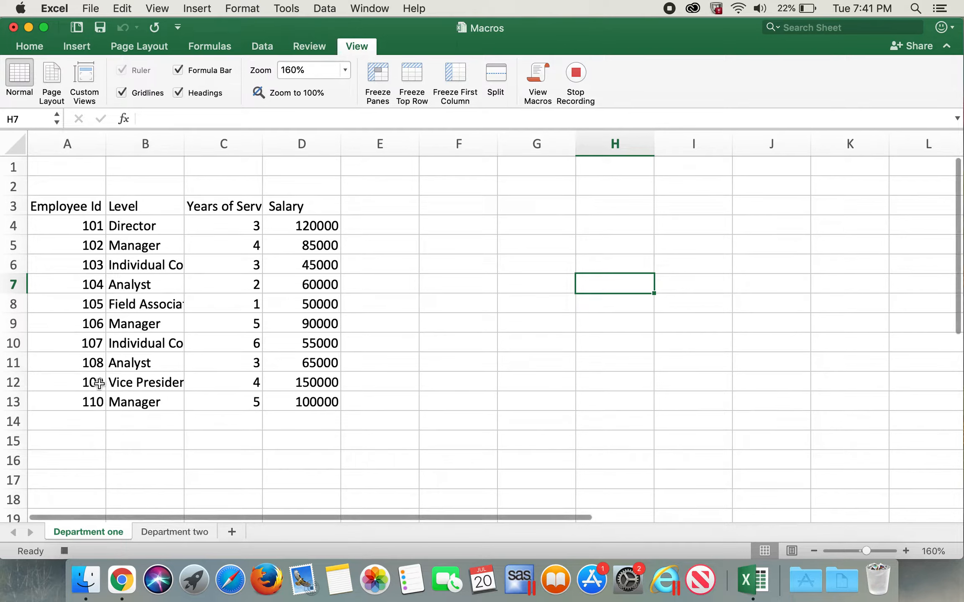
Format the header cells A3:D3 with font size 15, a red fill and white text
left_click(94, 209)
left_click_drag(94, 209, 286, 207)
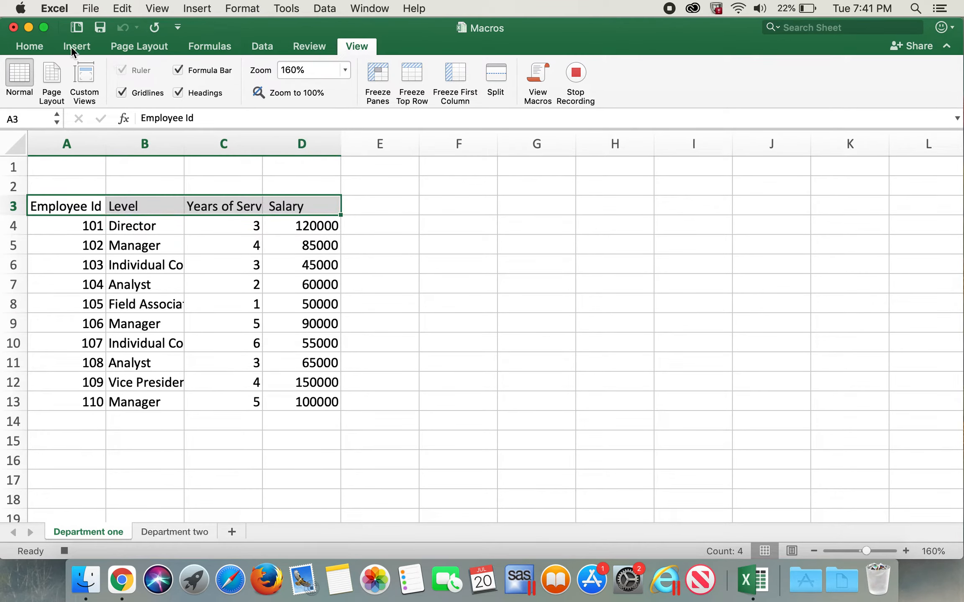
left_click(29, 46)
left_click(186, 70)
type("15")
key("Return")
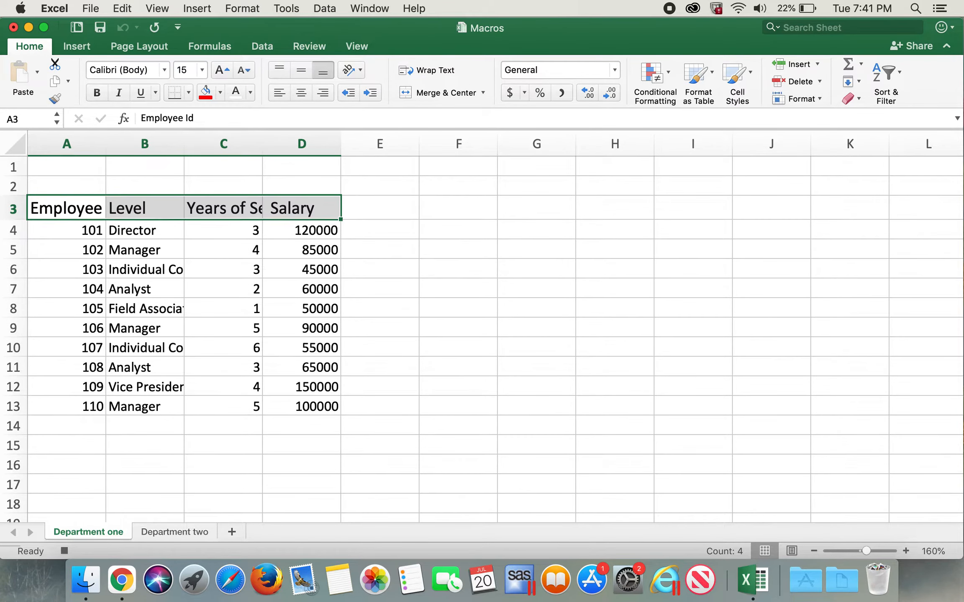
left_click(206, 94)
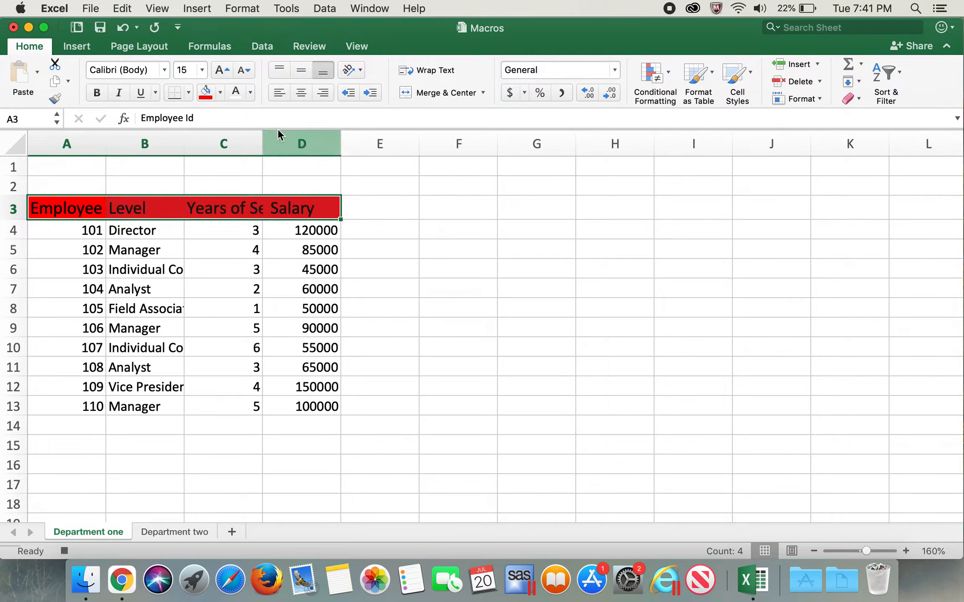
left_click(236, 92)
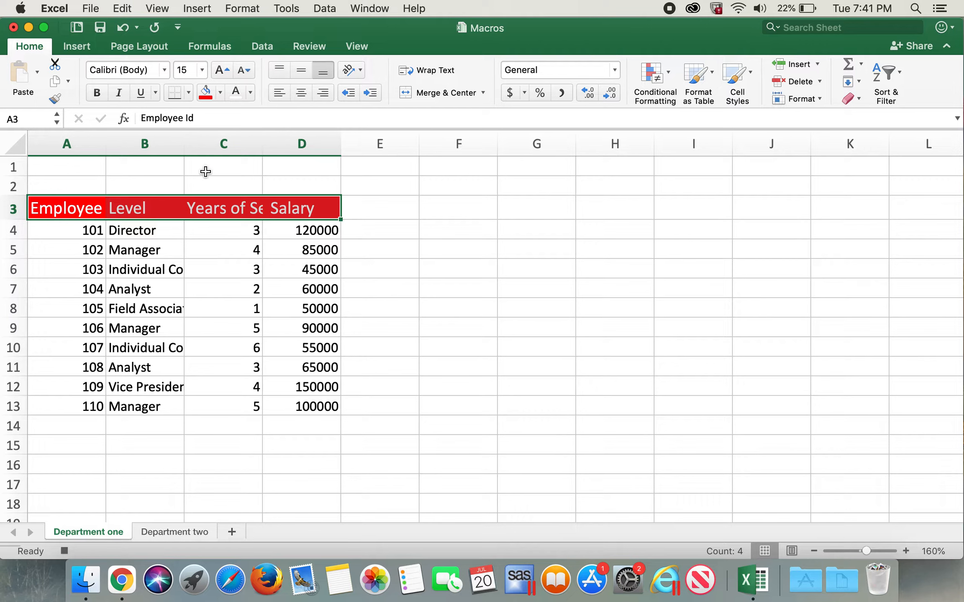
Auto-fit the widths of the Level and Years of Service columns to their contents
double_click(184, 144)
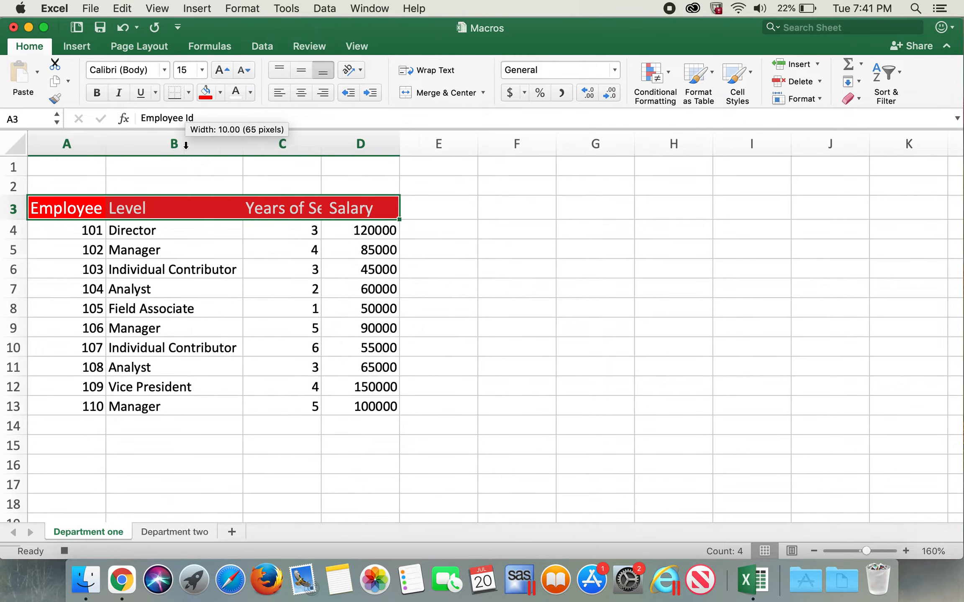
double_click(320, 142)
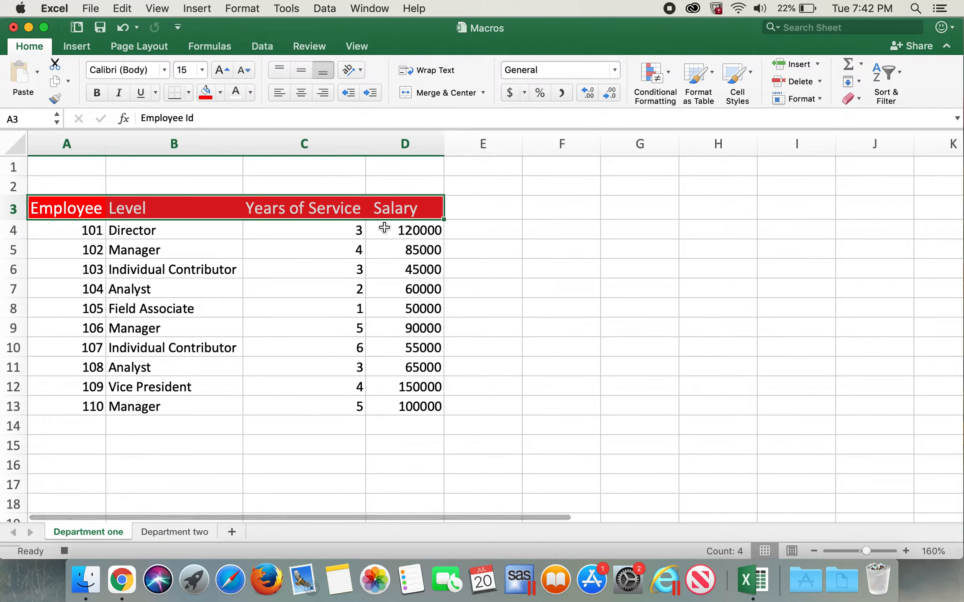
left_click(570, 248)
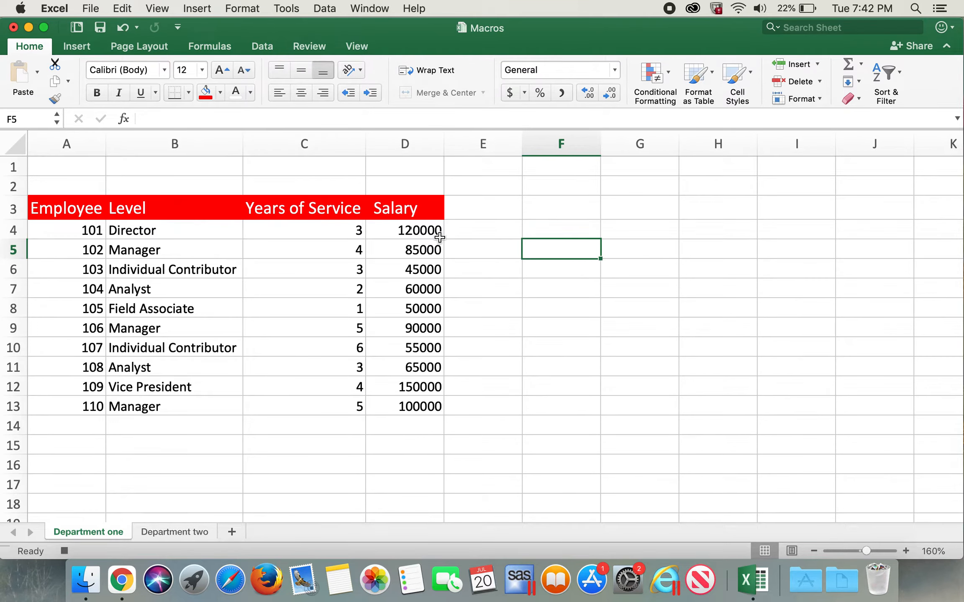
Apply the Accounting number format with the dollar sign to the whole Salary column D
left_click(422, 143)
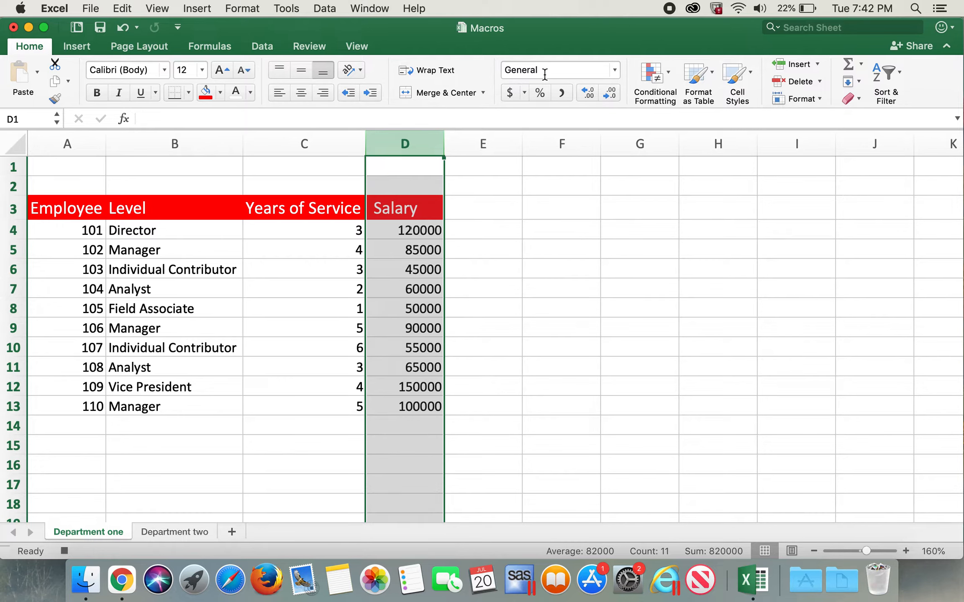
left_click(511, 94)
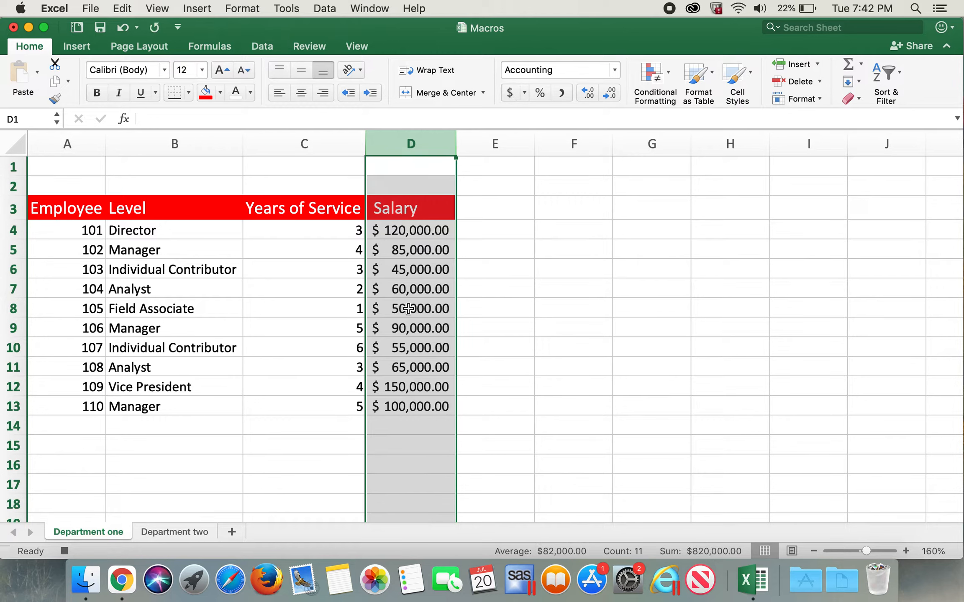
left_click(591, 253)
Apply All Borders to the table range A3:D13
left_click_drag(75, 209, 375, 401)
left_click(189, 93)
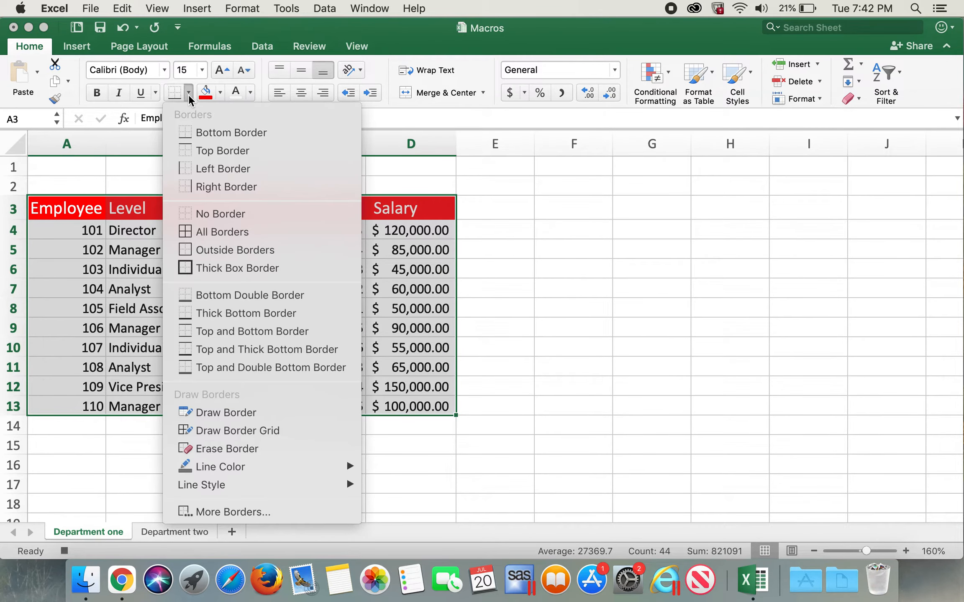
left_click(212, 231)
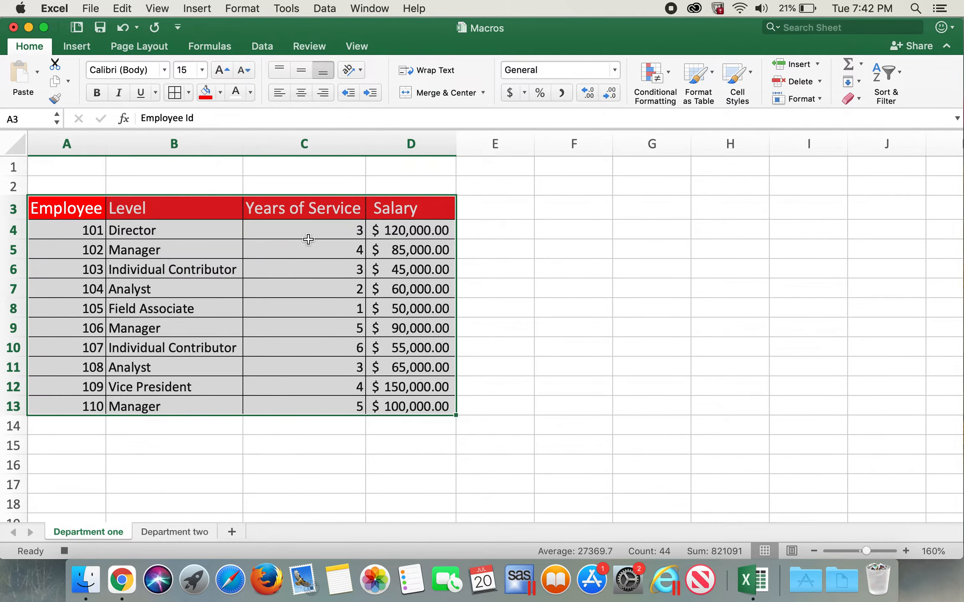
Put a Thick Box Border around the header row A3:D3
left_click_drag(79, 205, 362, 206)
left_click(363, 206)
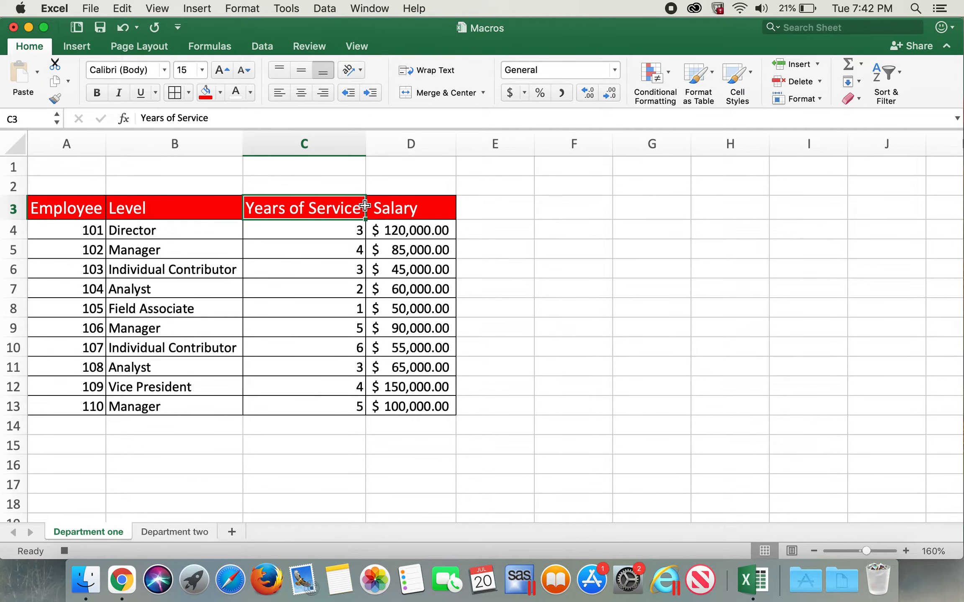
left_click_drag(77, 209, 372, 209)
left_click(188, 98)
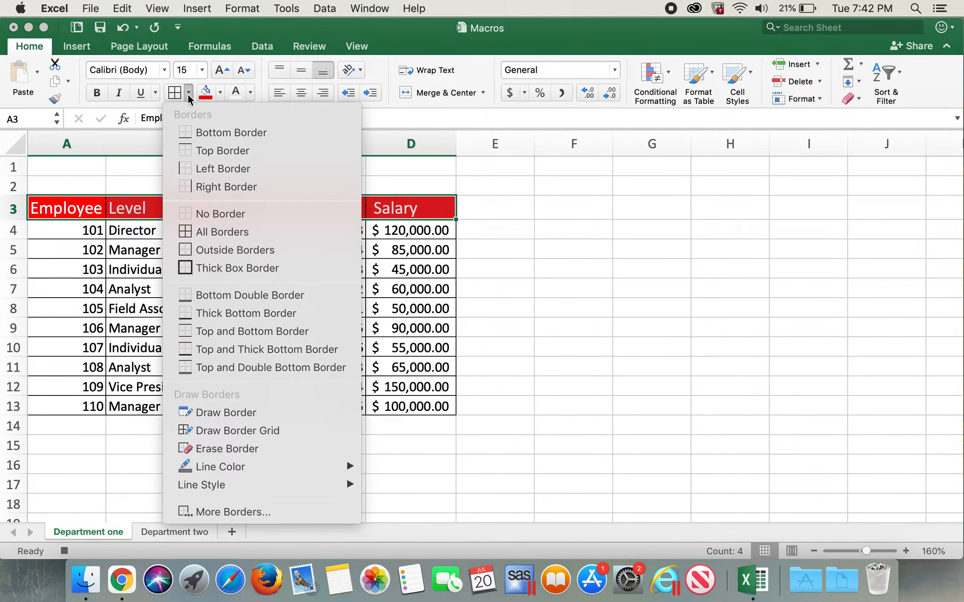
left_click(220, 266)
Put the same Thick Box Border around the entire table A3:D13
left_click_drag(103, 215, 409, 401)
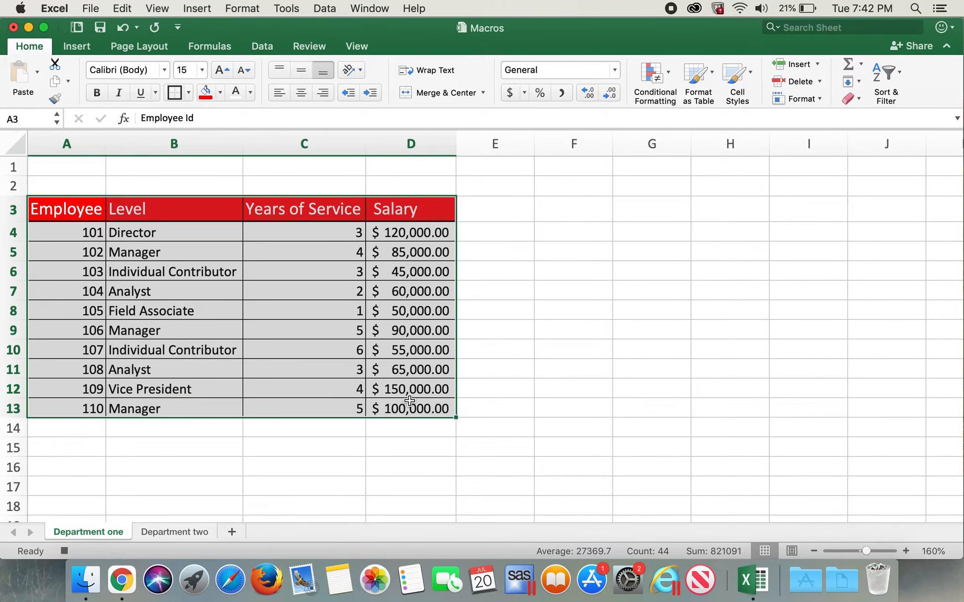
left_click(178, 93)
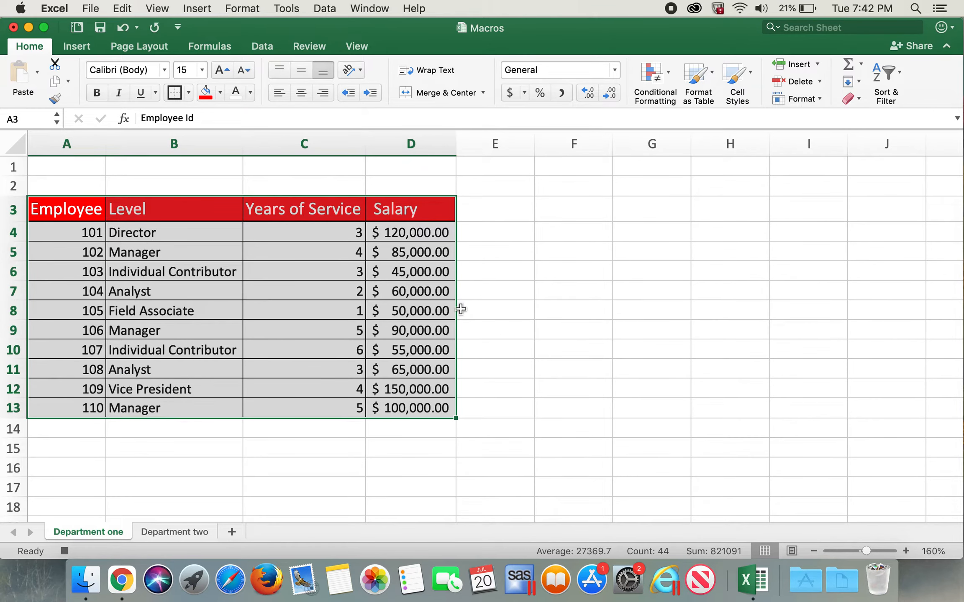
left_click(552, 313)
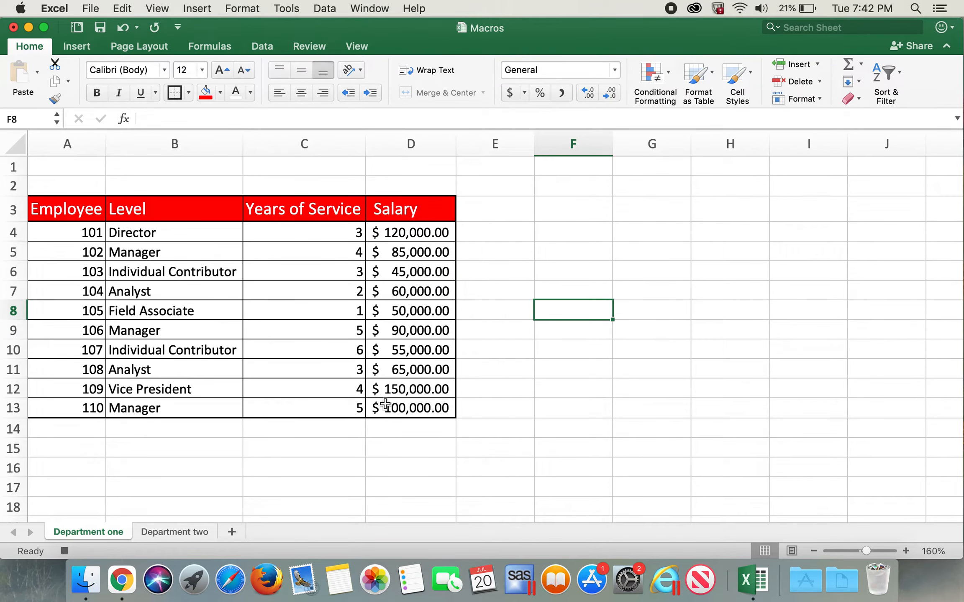
Insert an AVERAGE of the years of service C4:C13 in cell C14
left_click(354, 429)
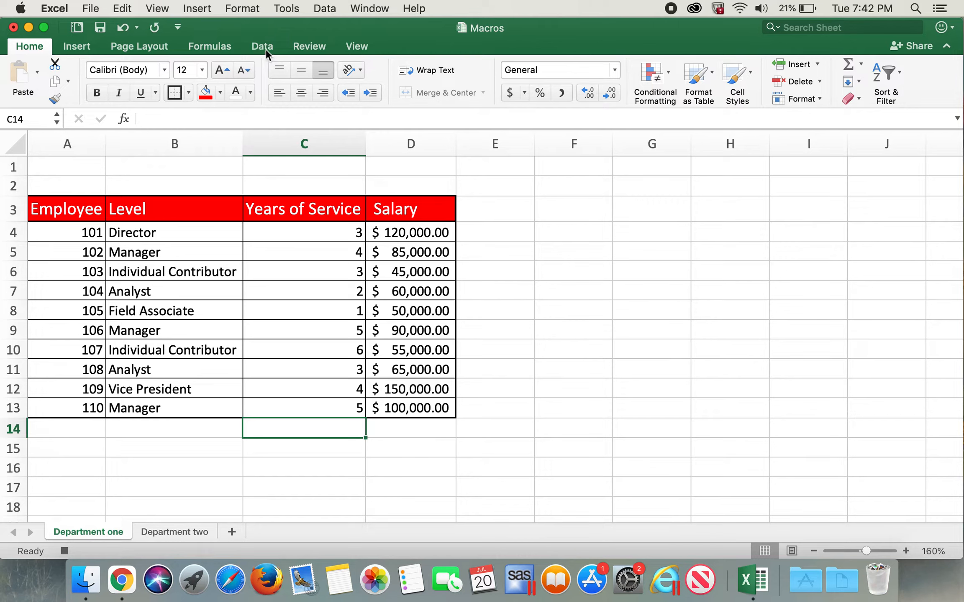
left_click(220, 50)
left_click(86, 69)
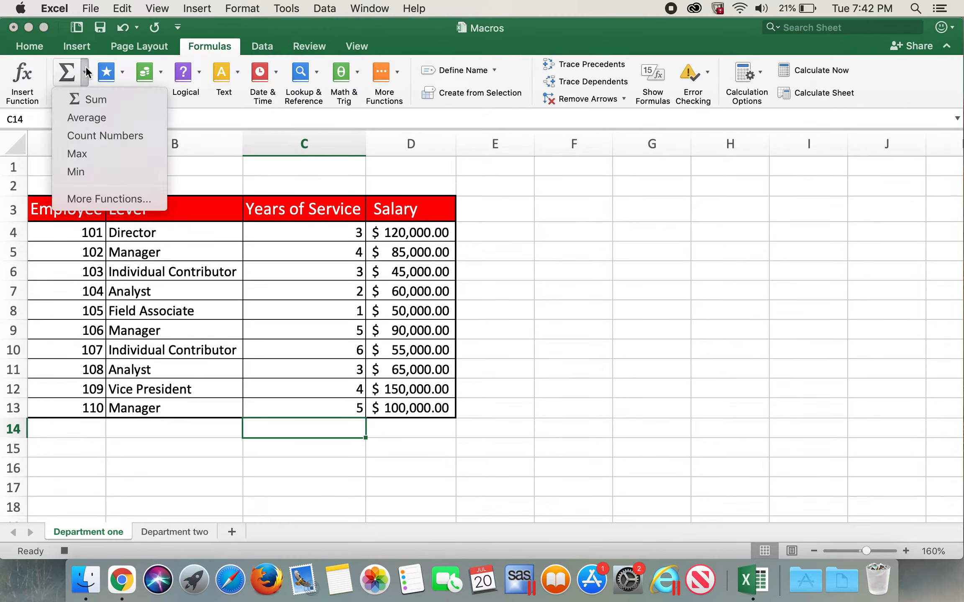
left_click(90, 119)
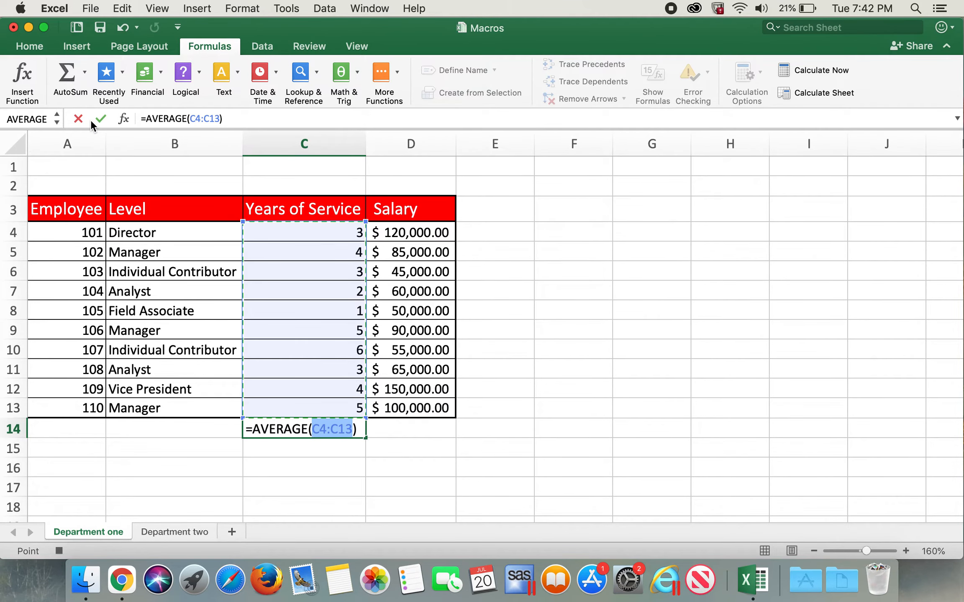
key("Return")
Insert an AVERAGE of the salaries D4:D13 in cell D14
left_click(385, 432)
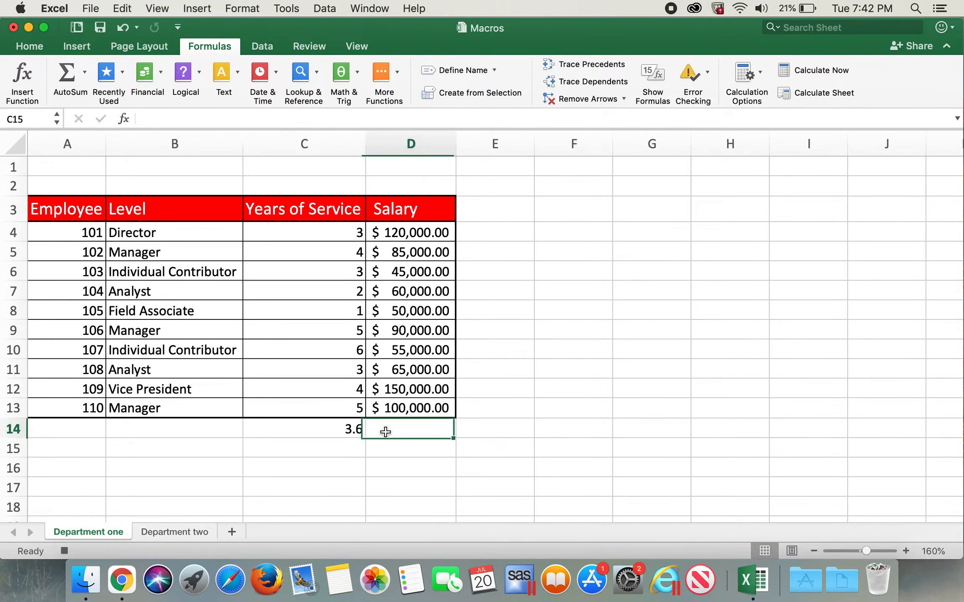
left_click(87, 74)
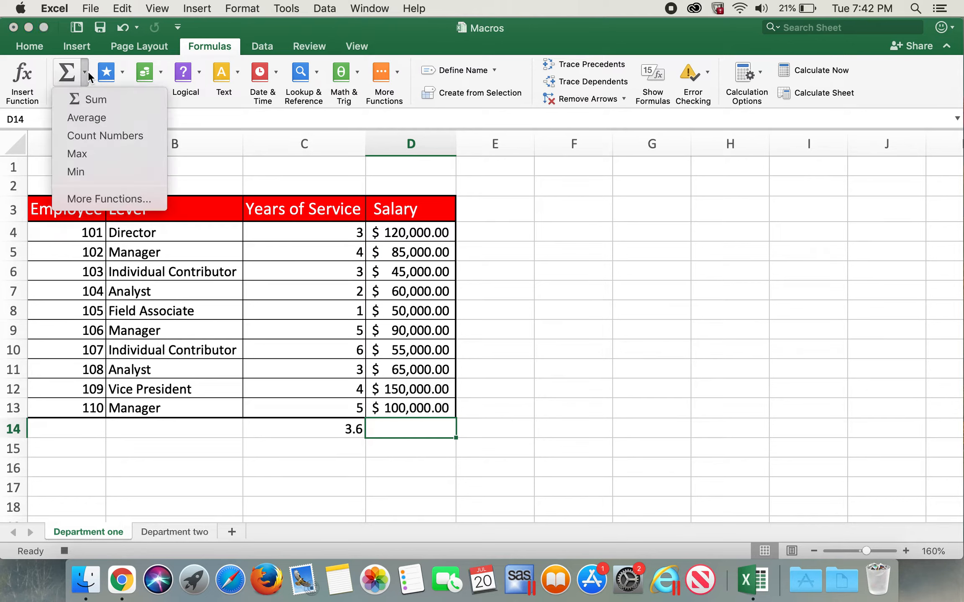
left_click(96, 119)
key("Return")
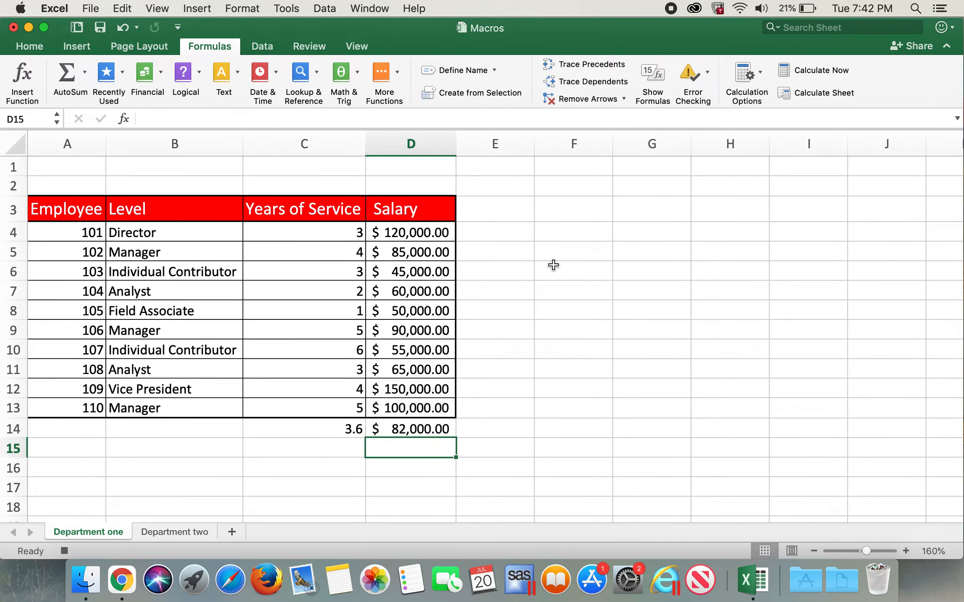
Stop recording the Monthly_report macro, leaving an empty cell outside the table selected
left_click(619, 329)
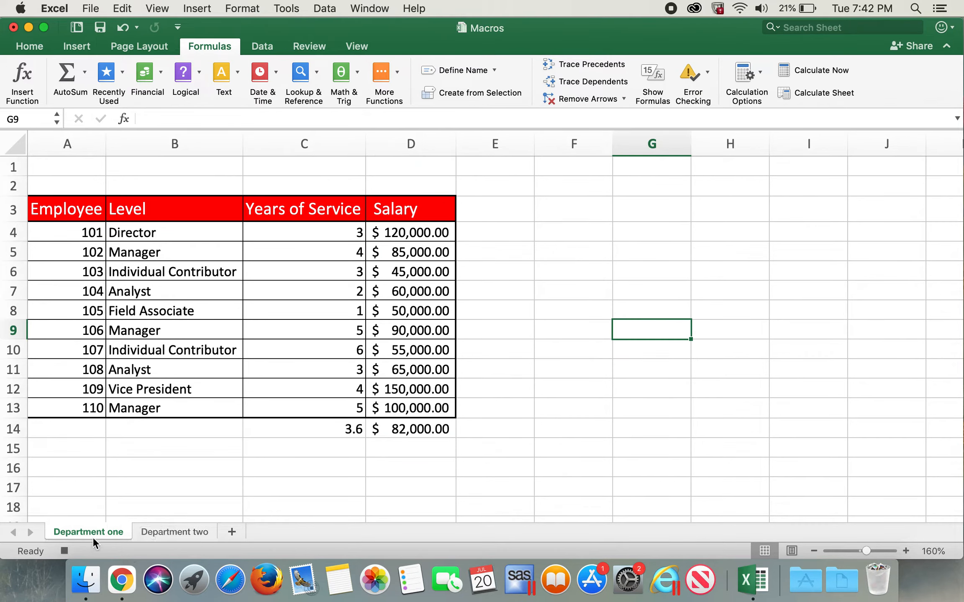
left_click(64, 551)
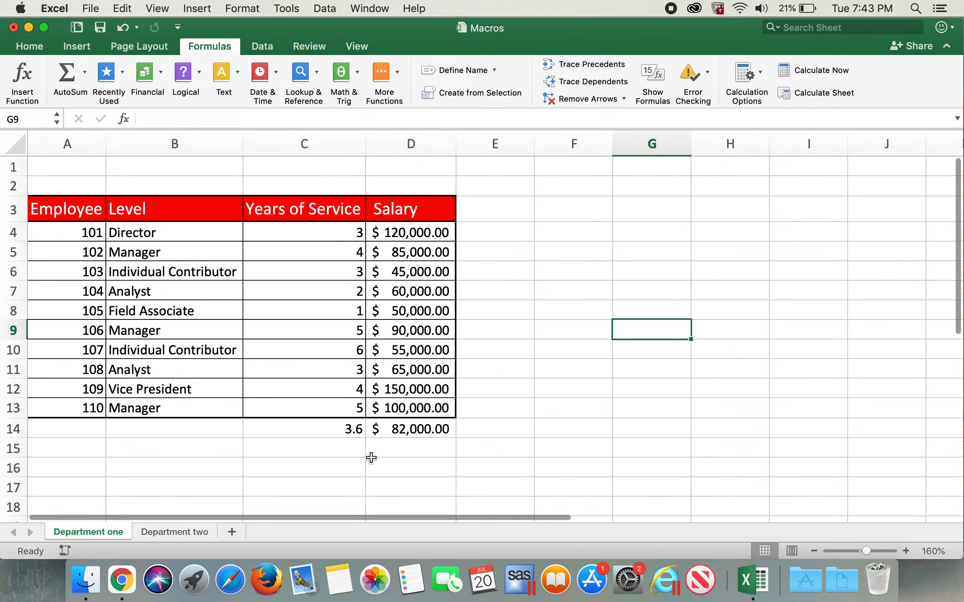
left_click(787, 255)
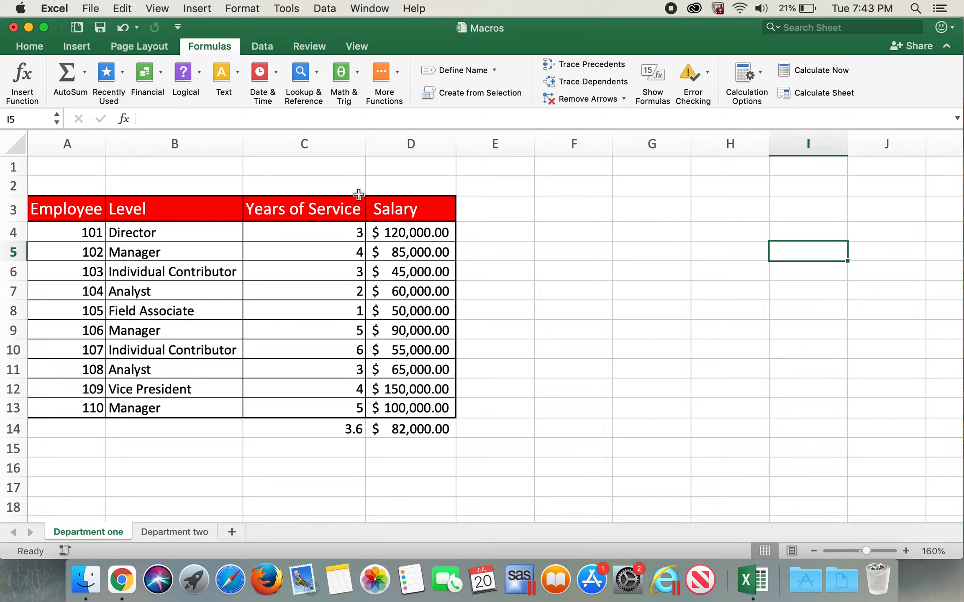
Check the list of macros in all open workbooks for Monthly_report, and close it without running anything
left_click(357, 47)
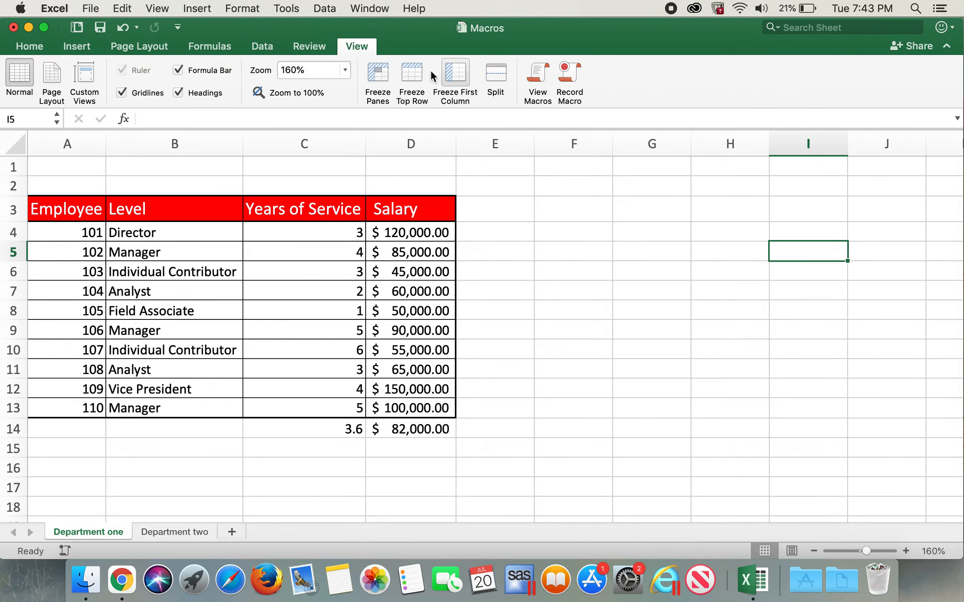
left_click(541, 87)
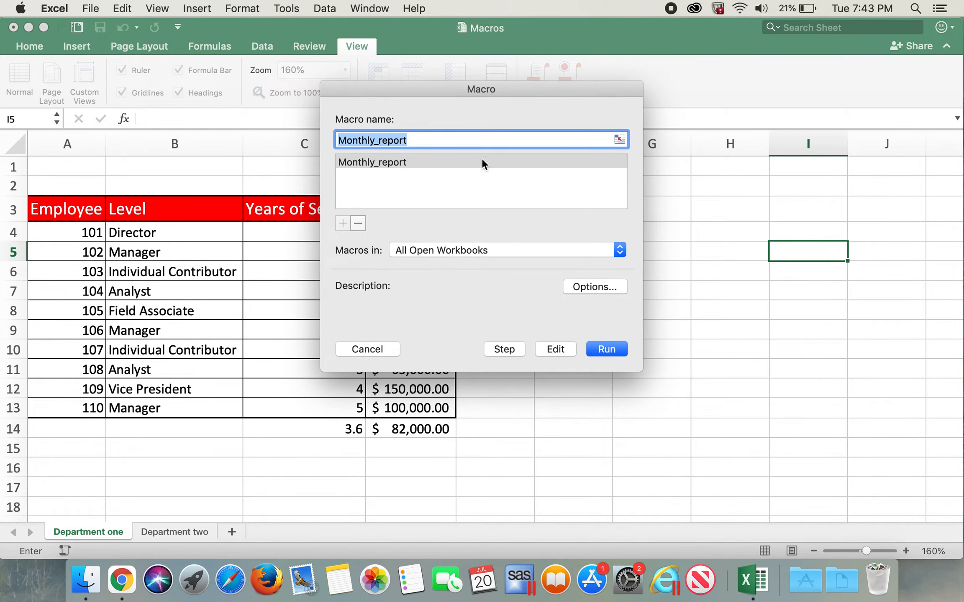
left_click(392, 347)
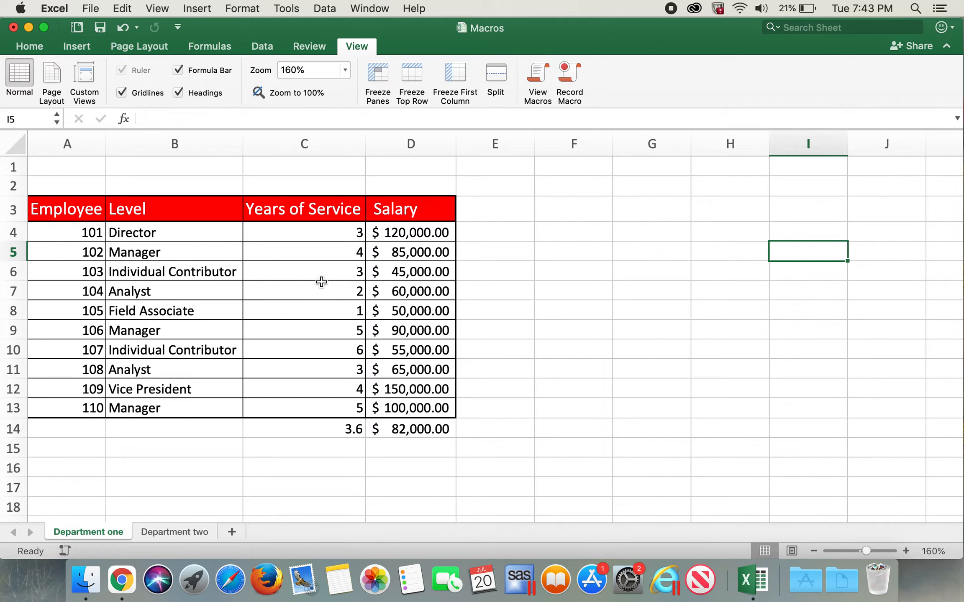
Bring up the settings for recording a new macro and cancel them without starting a recording
left_click(65, 550)
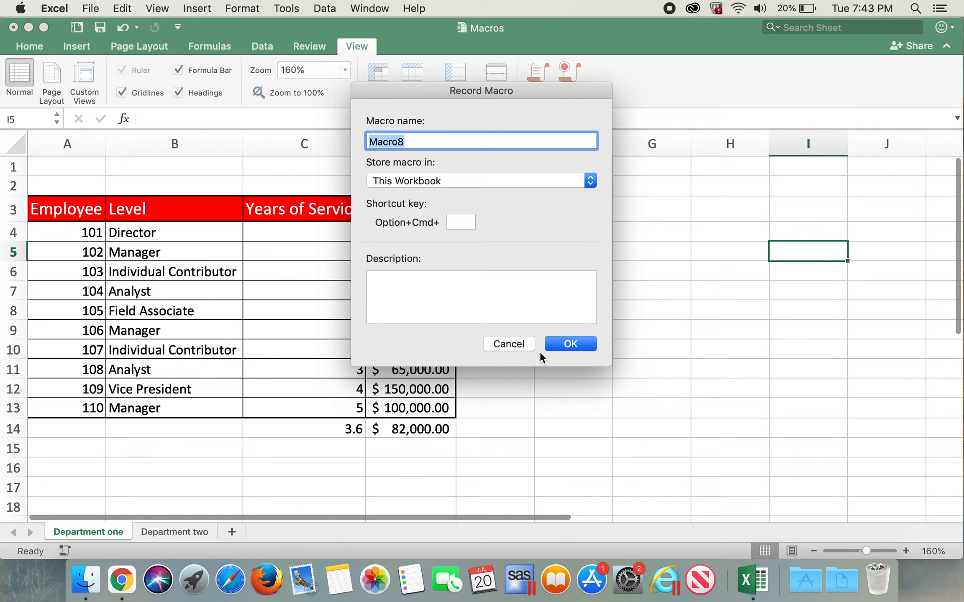
left_click(509, 344)
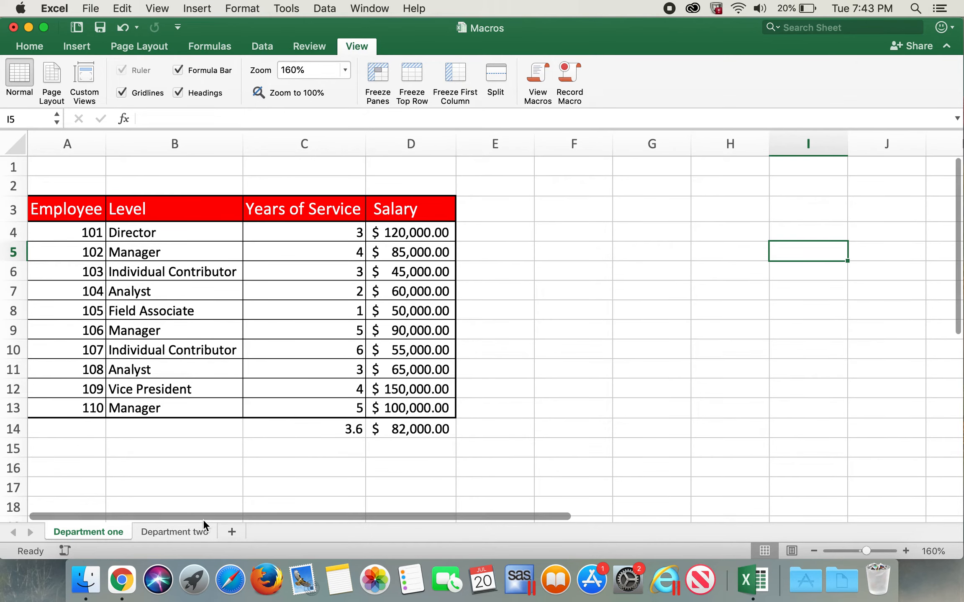
Run the Monthly_report macro on the Department two sheet
left_click(182, 533)
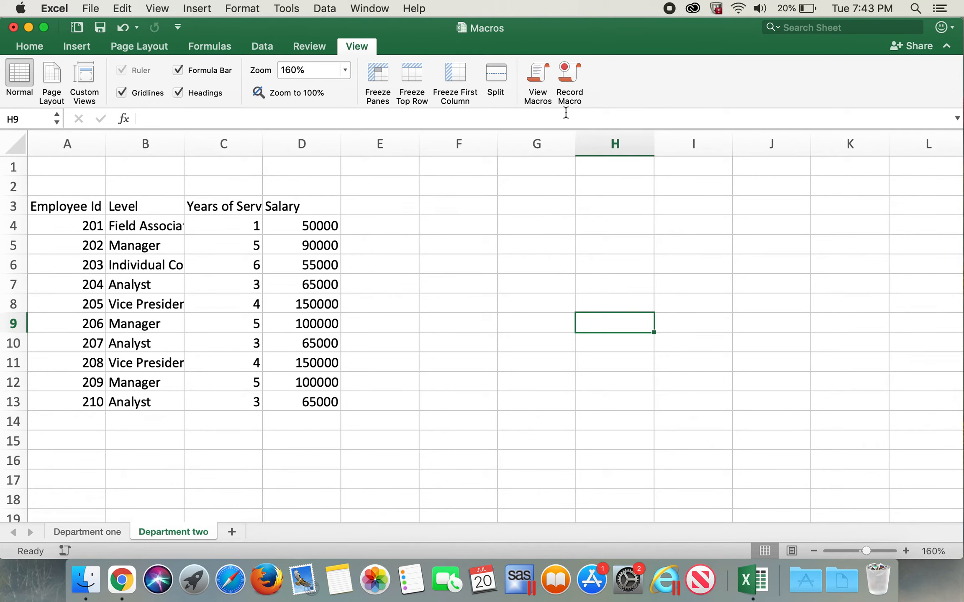
left_click(544, 93)
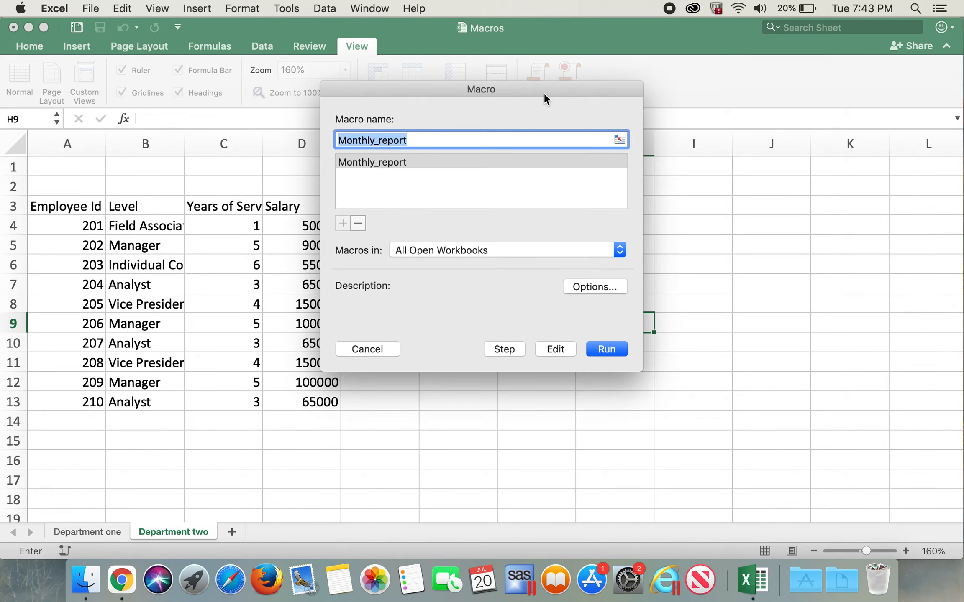
left_click(607, 349)
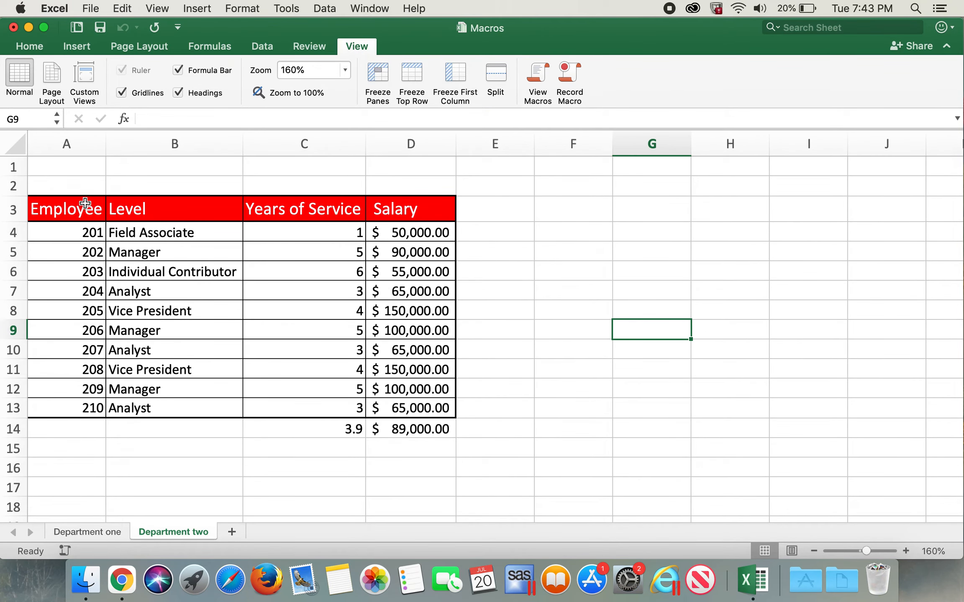
Compare the formatted tables on the Department one and Department two sheets, ending on Department two with an empty cell beside the table selected
left_click(112, 532)
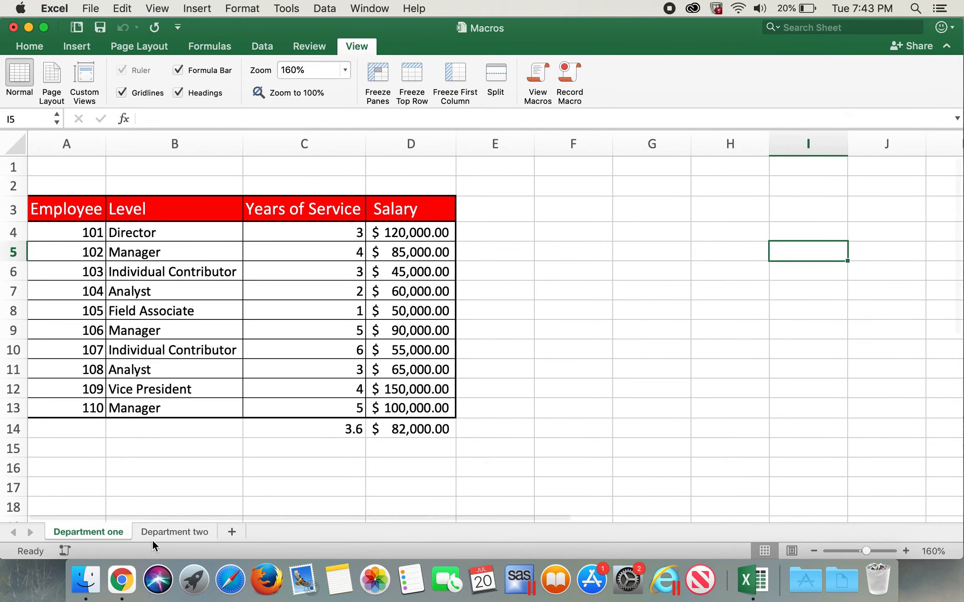
left_click(165, 536)
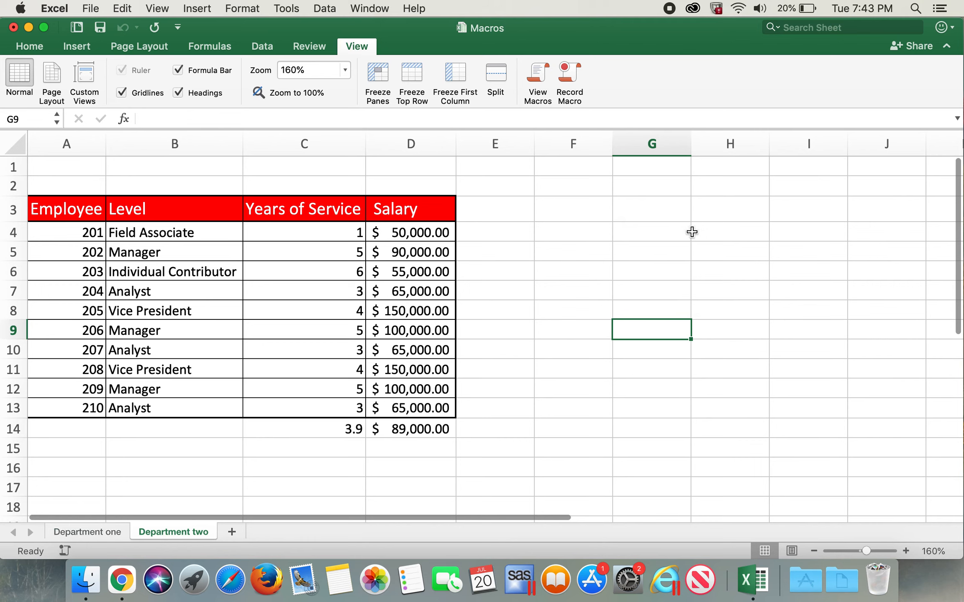
left_click(646, 241)
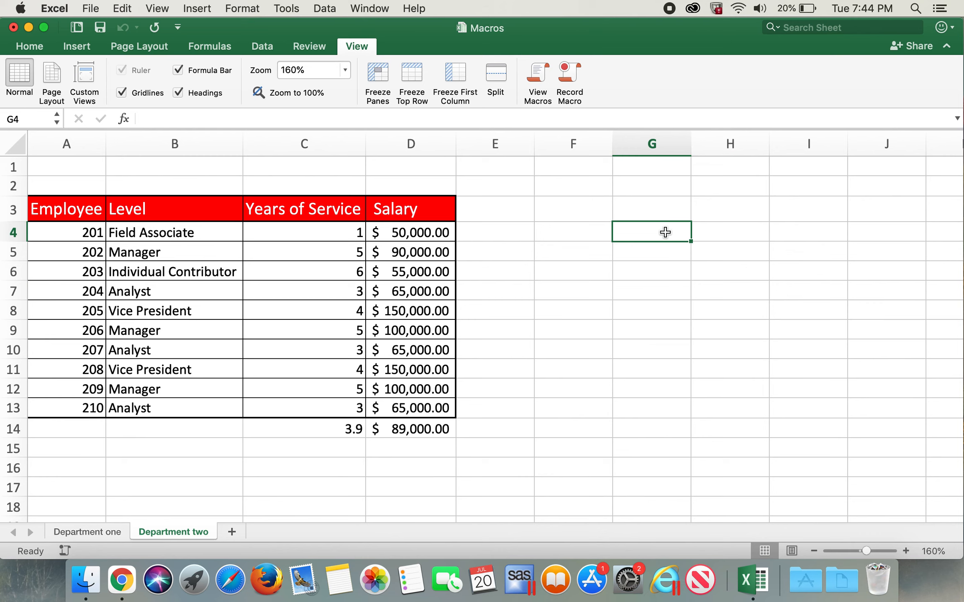
left_click(787, 259)
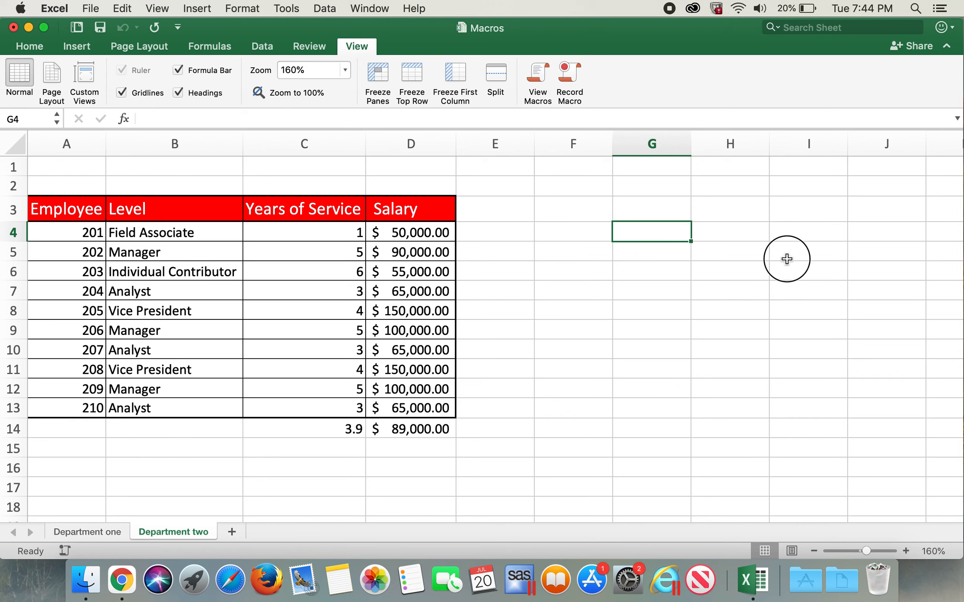